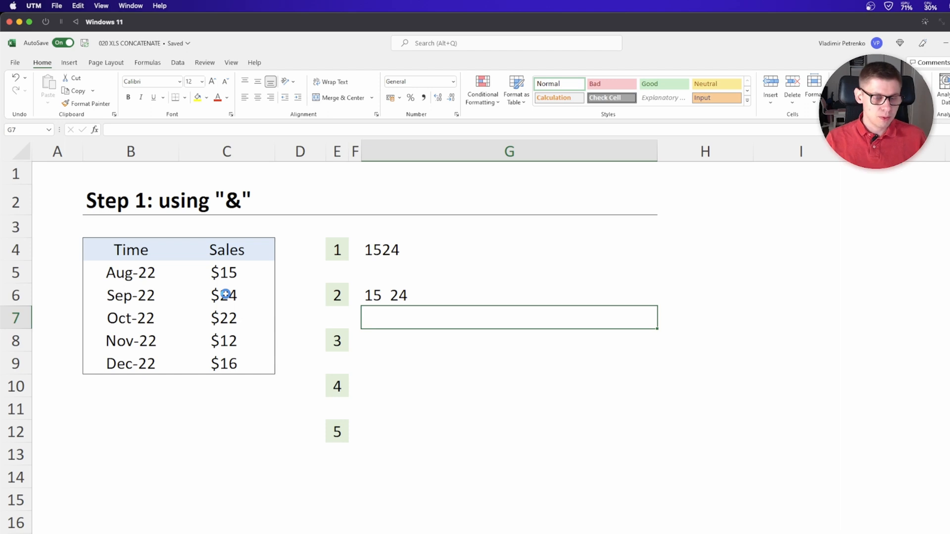
In G8, enter a formula joining the text "the results is: " with the Aug-22 sales cell C5 using &
key(Up)
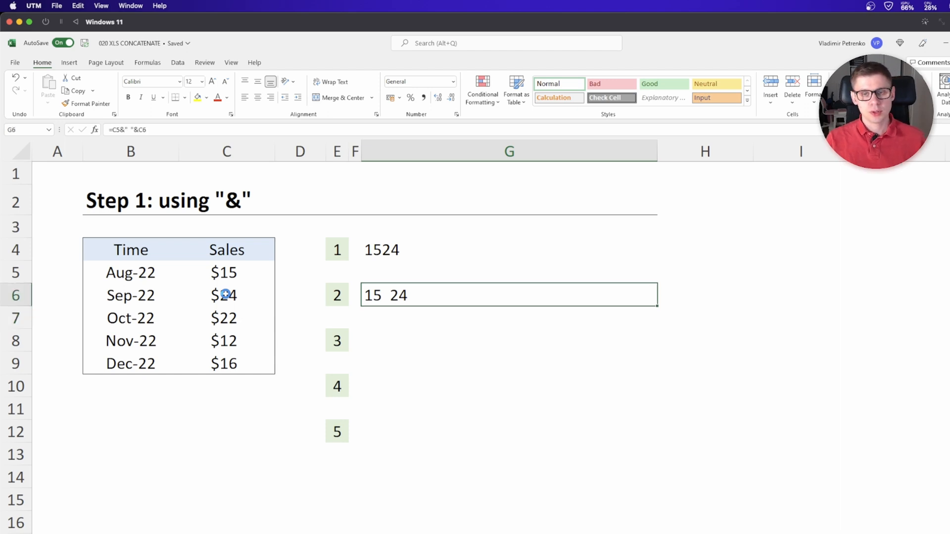
click(375, 335)
text(="the results is)
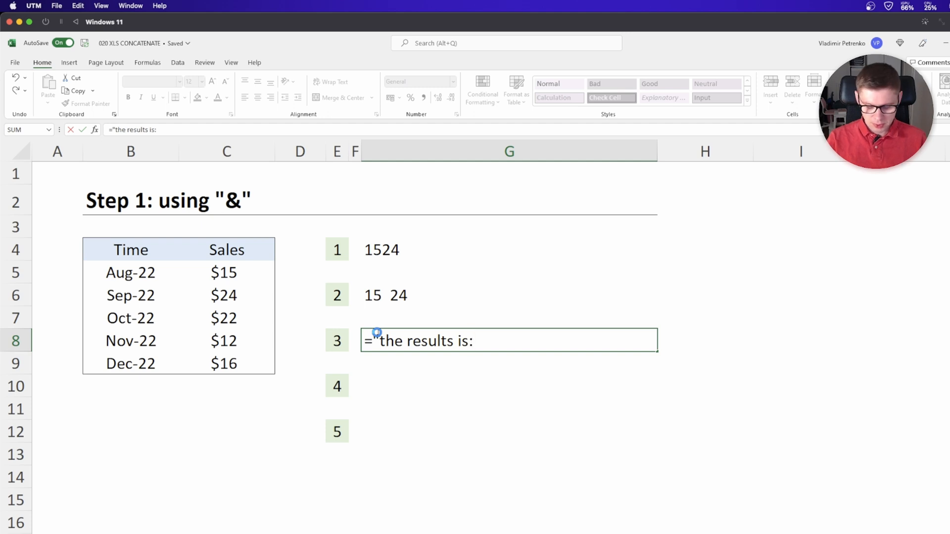
text(:  "&)
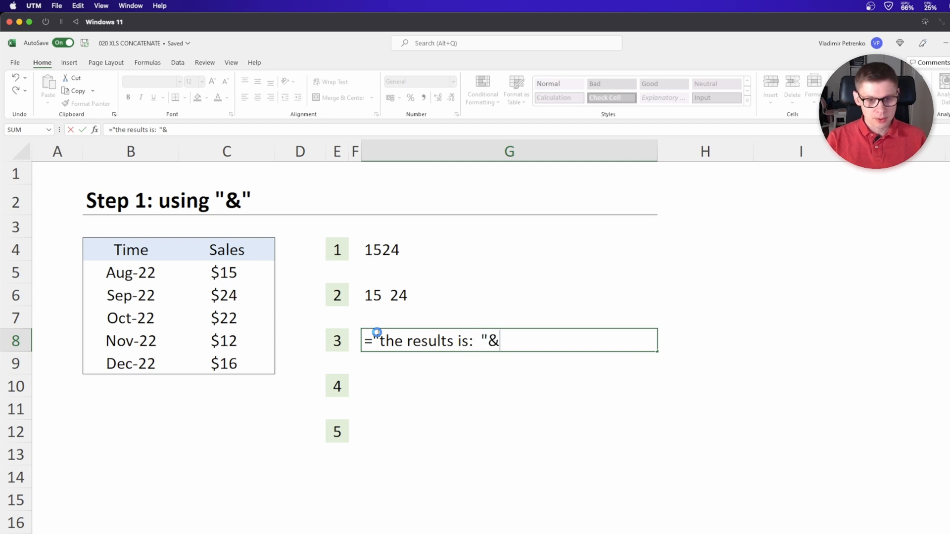
click(225, 271)
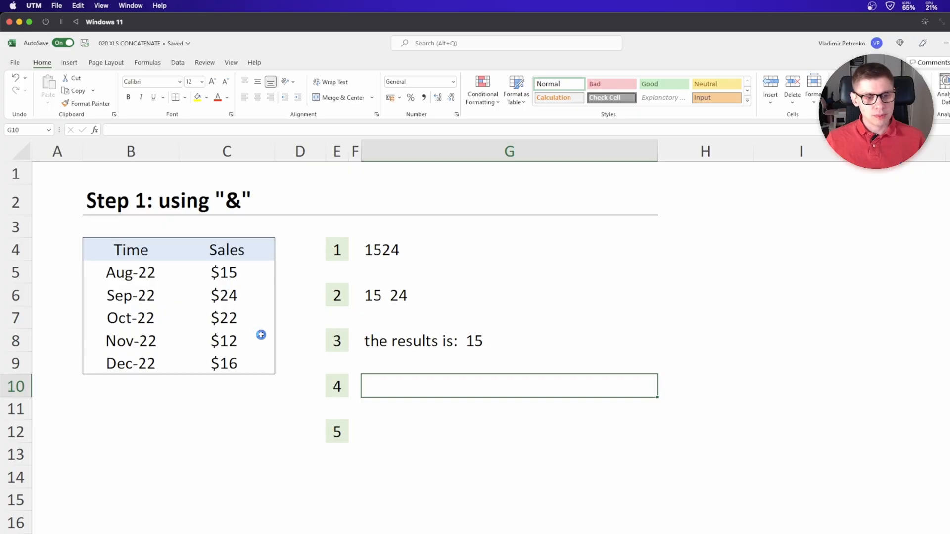
Copy the G8 formula text and paste it into the formula for G10
key(Up)
key(Up)
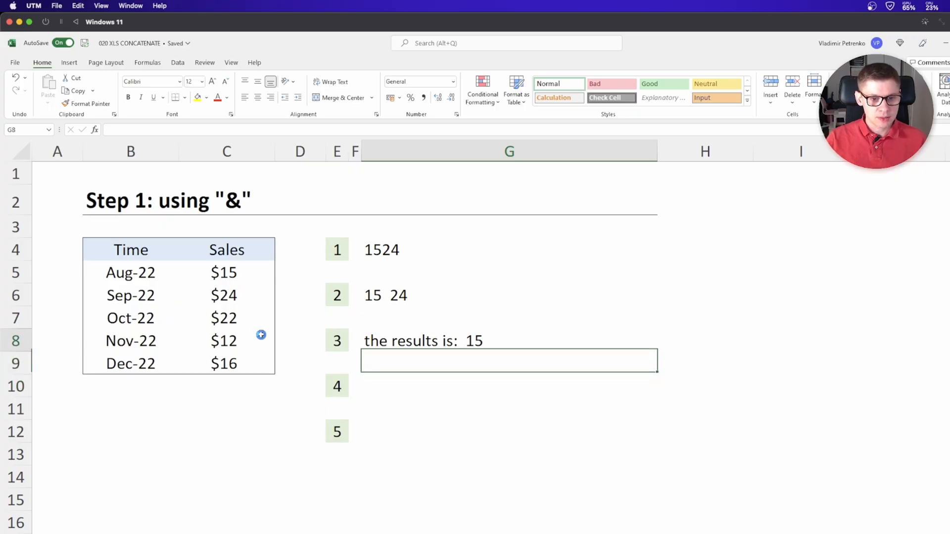
click(196, 128)
key(Return)
key(Down)
click(197, 129)
text(="the results is:  "&C5)
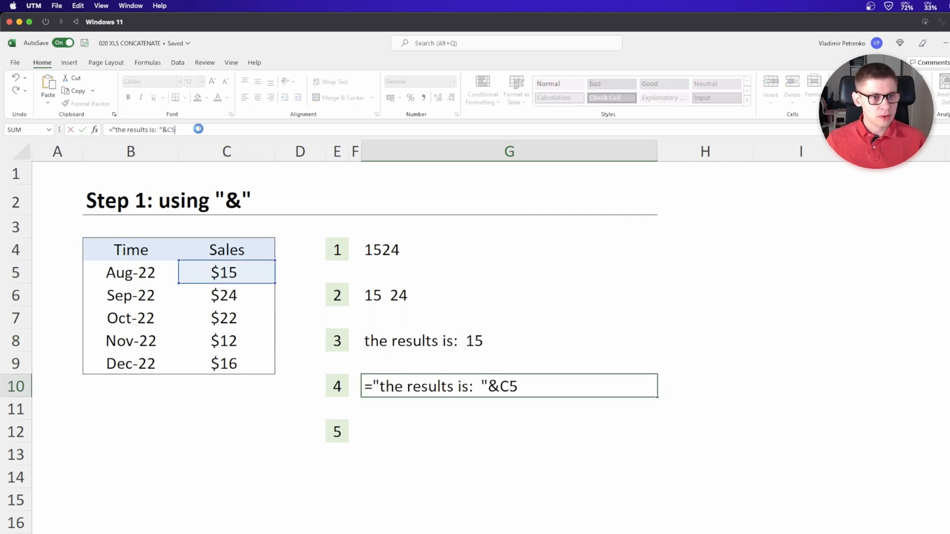
Append &IF(C5>20,"GREAT!","") to the G10 formula and confirm it
text(&)
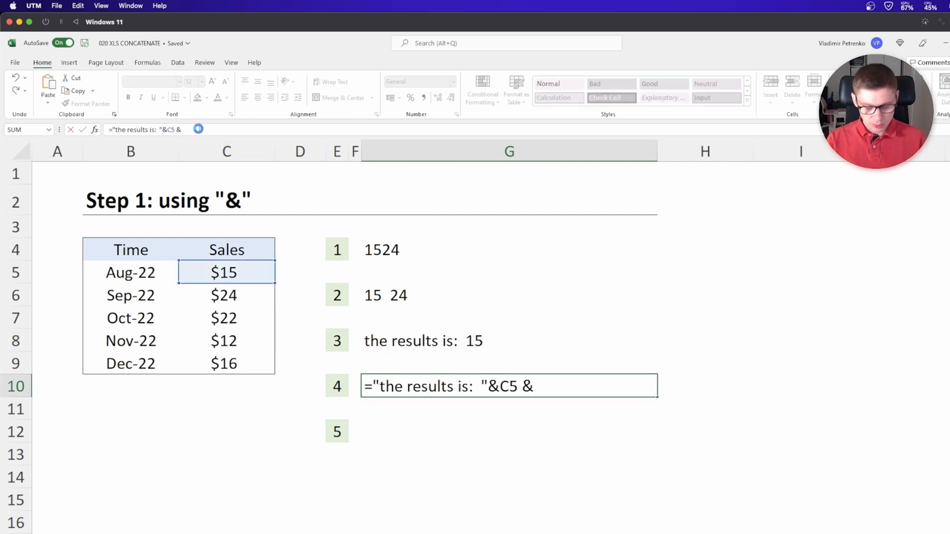
text(if)
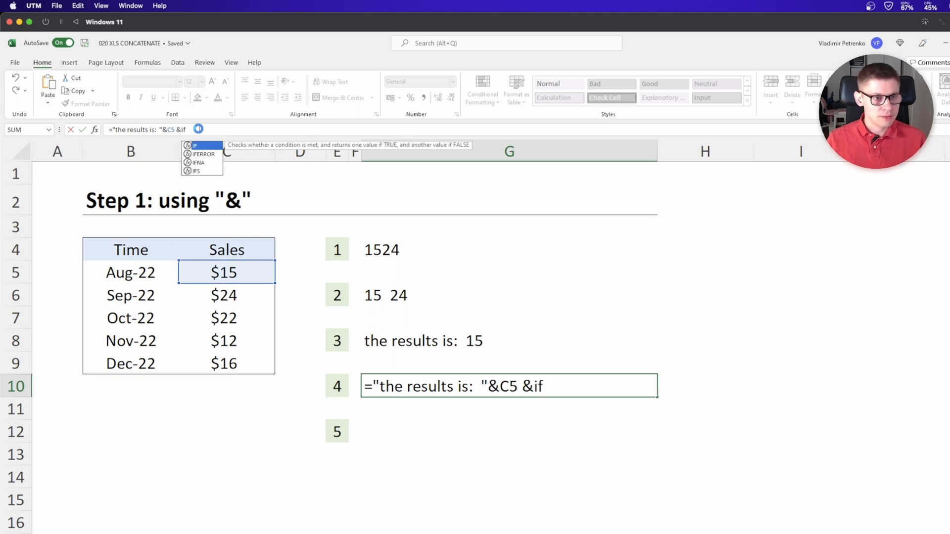
key(Tab)
click(236, 272)
text(>)
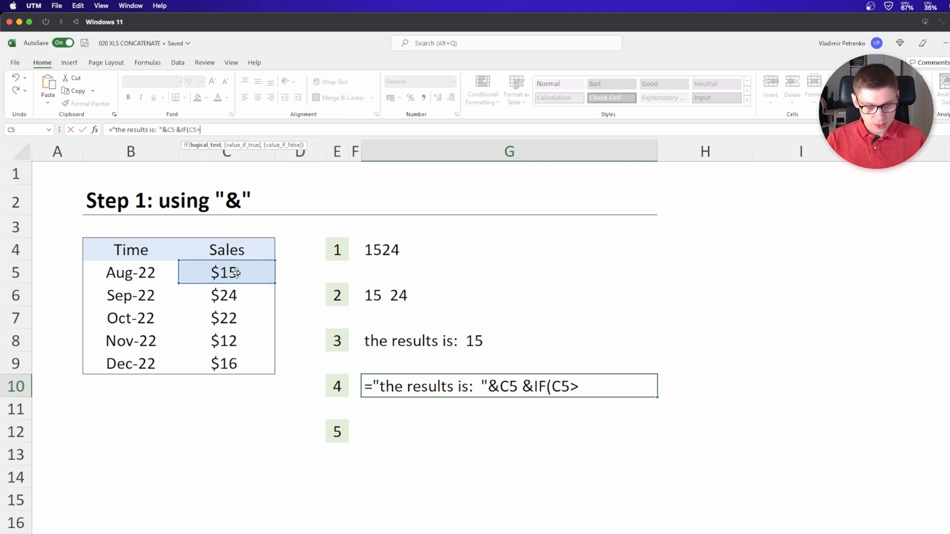
text(20,"GREAT)
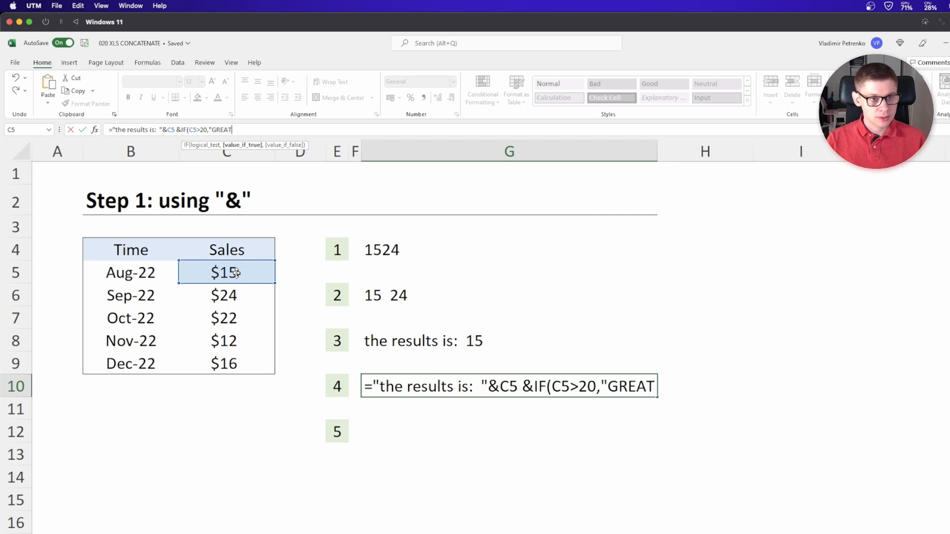
text(!",)
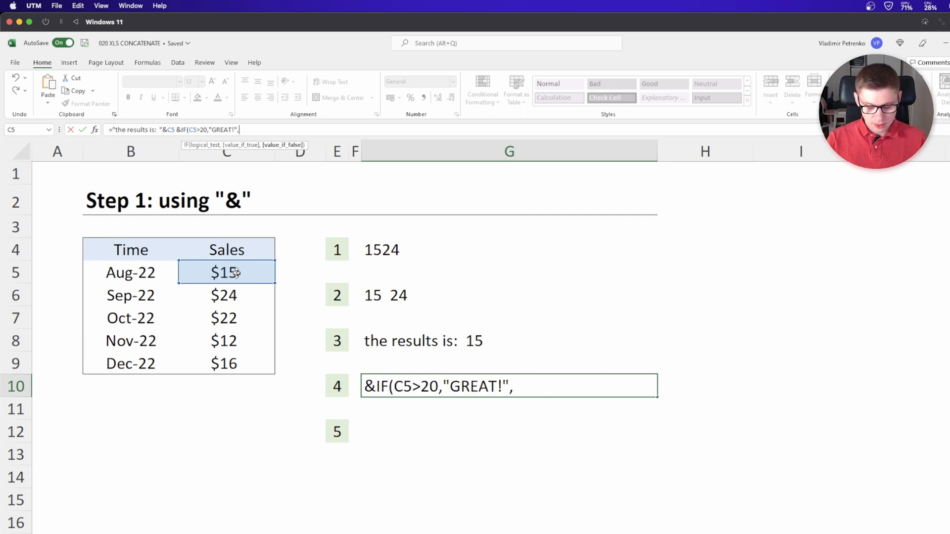
text(""))
key(ctrl+Return)
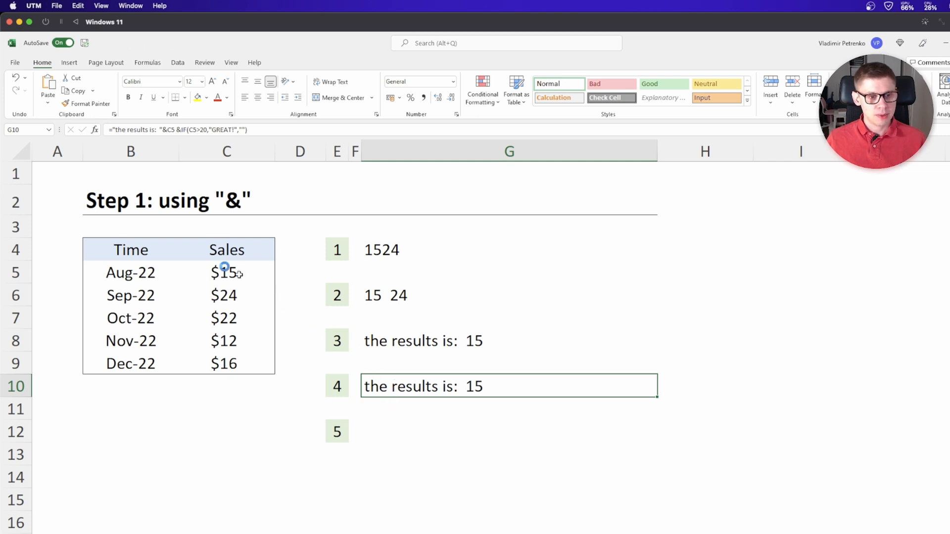
Change the Aug-22 sales value in C5 to 23
click(225, 270)
text(23)
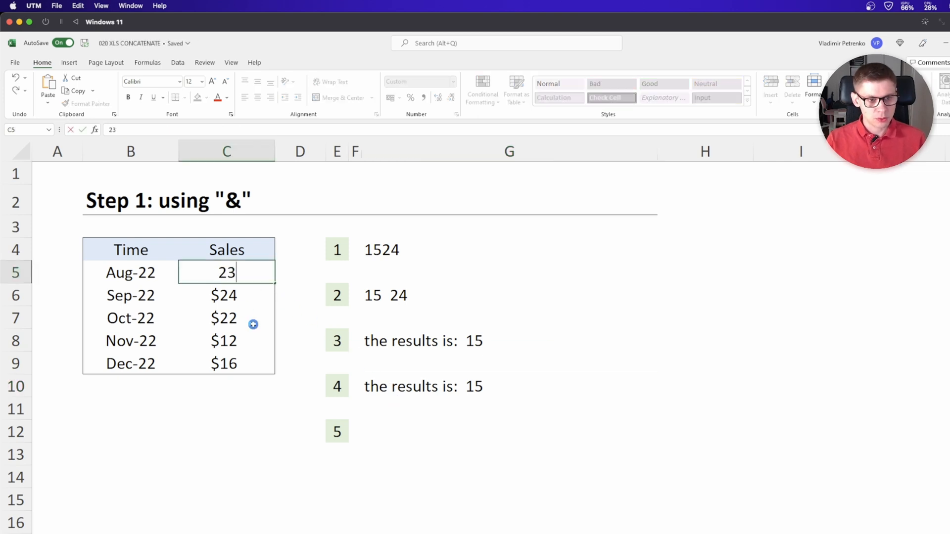
key(Return)
click(445, 390)
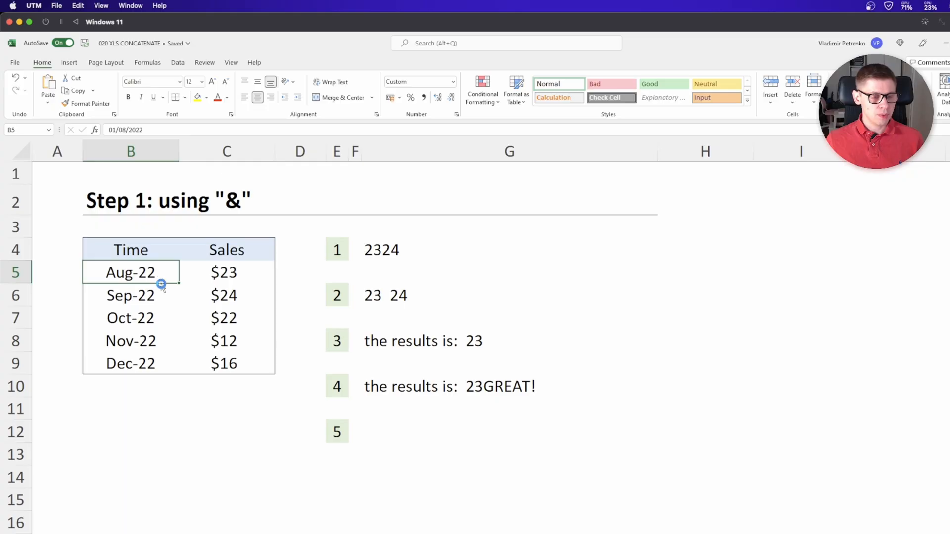
click(251, 275)
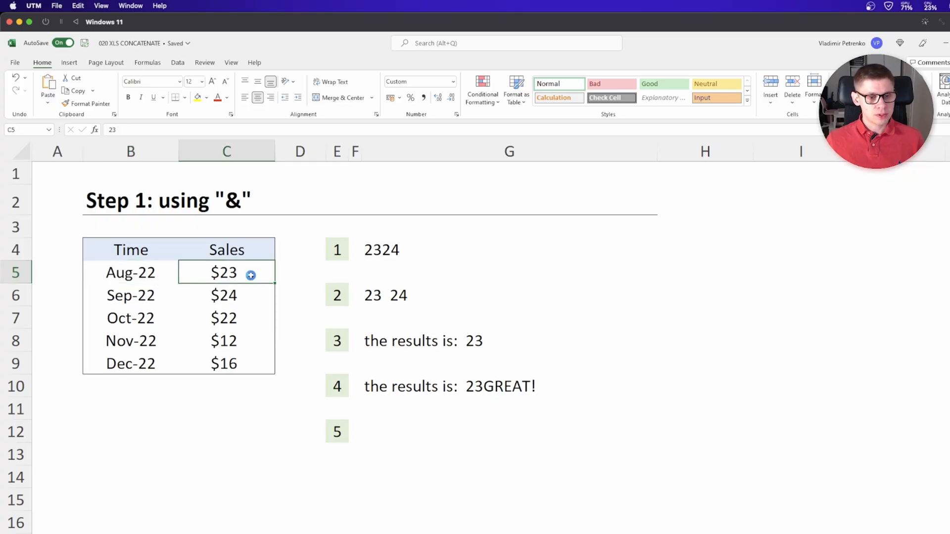
In G12, enter the formula =B5&C5 joining the Aug-22 date and its sales
click(391, 430)
text(=)
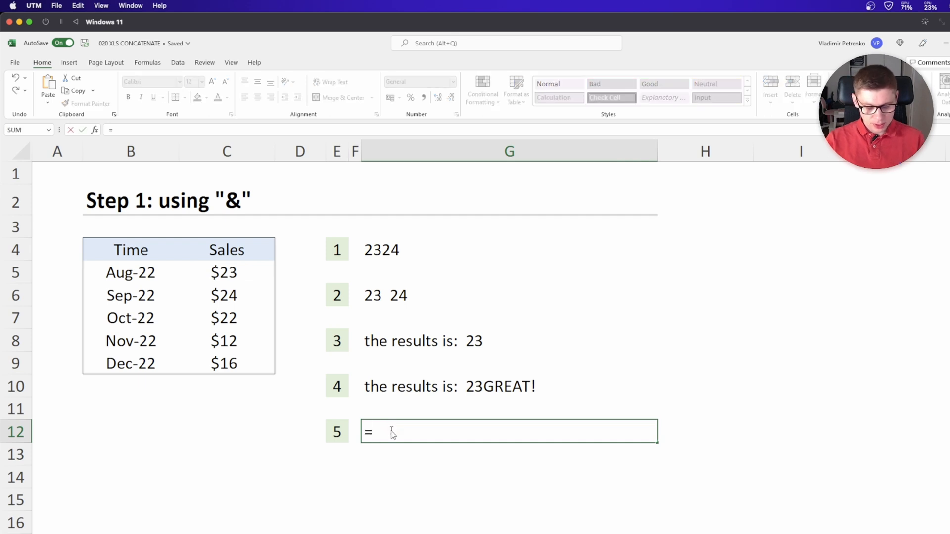
text(B5&C5)
key(Return)
key(Up)
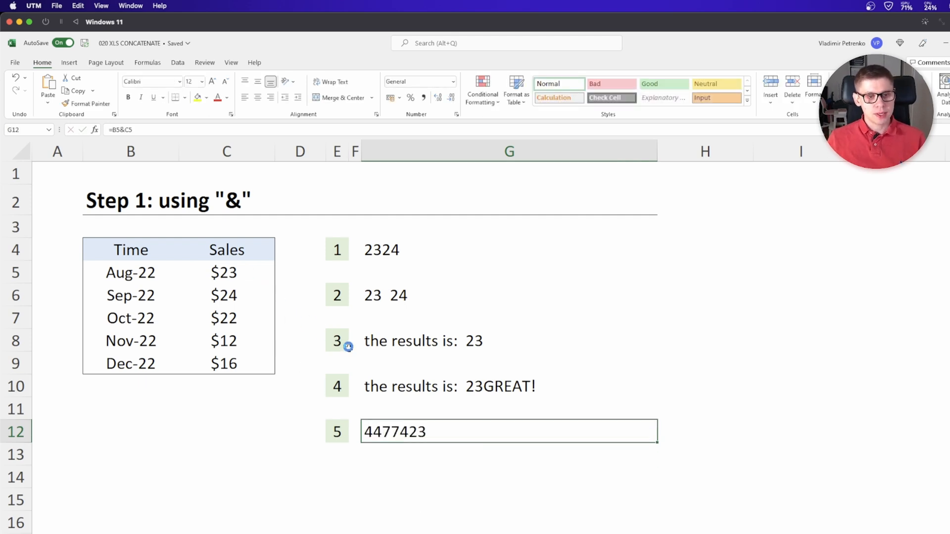
click(116, 129)
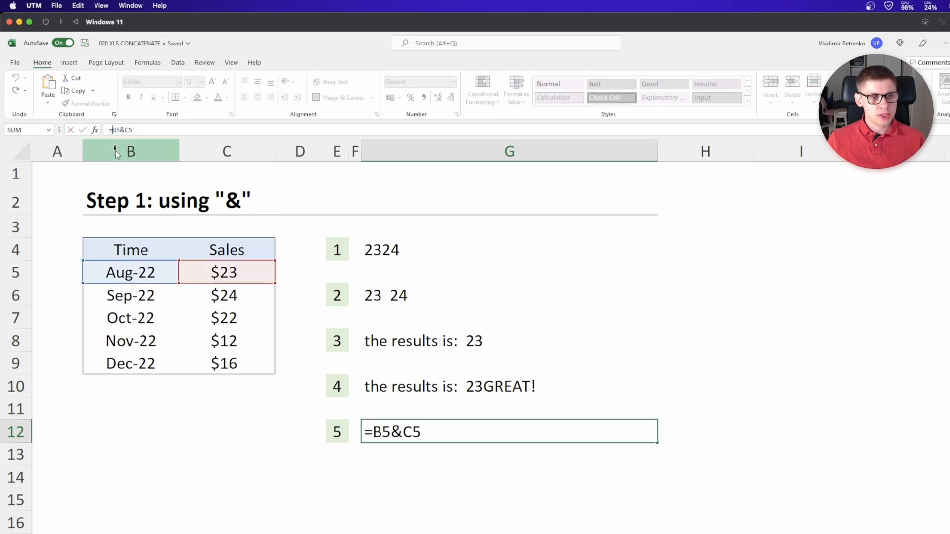
click(371, 439)
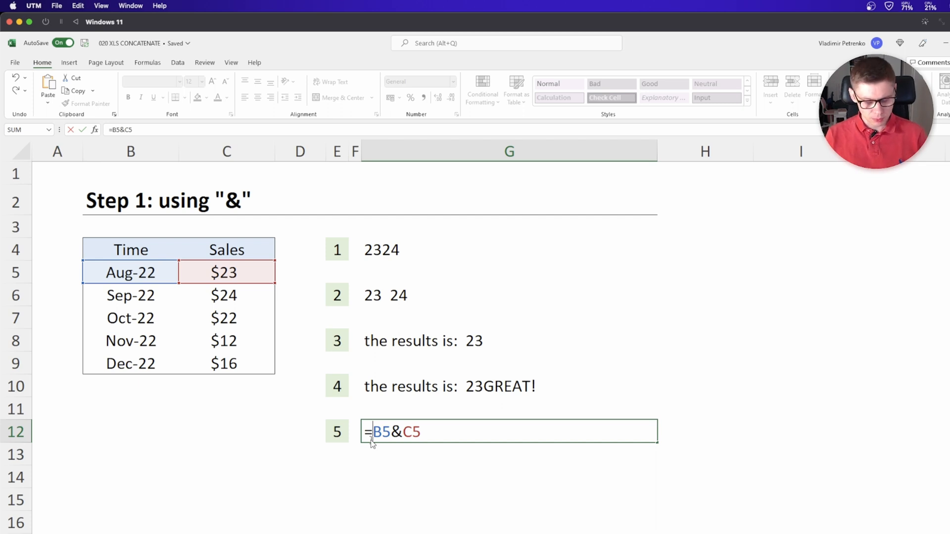
key(Escape)
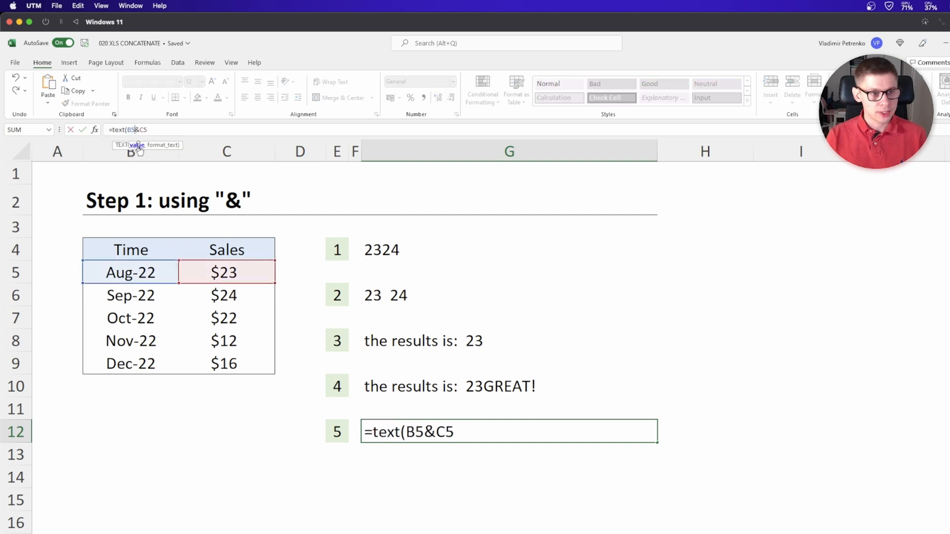
Rewrite the G12 formula as =TEXT(B5,"MMM-YY")&" -- "&TEXT(C5,"$0") and confirm it
text(,)
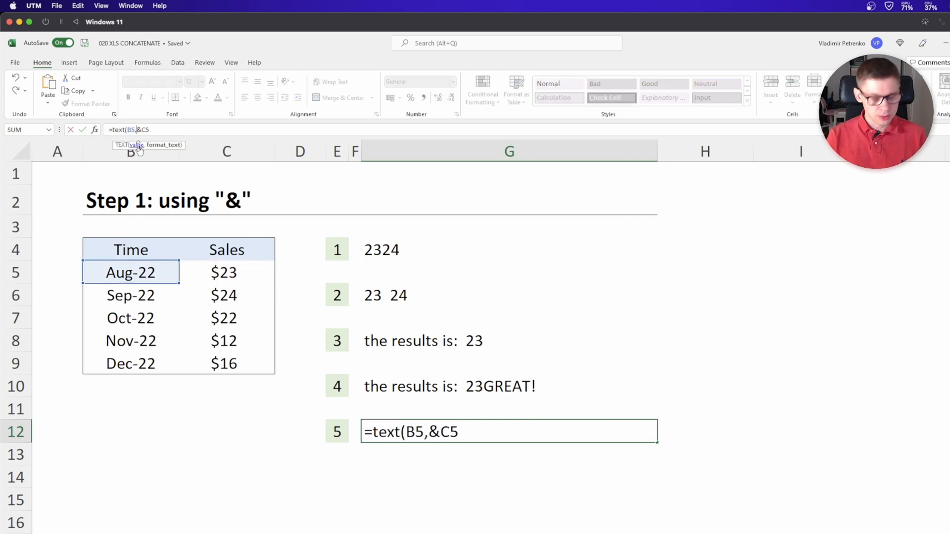
text("MMM-YY")&)
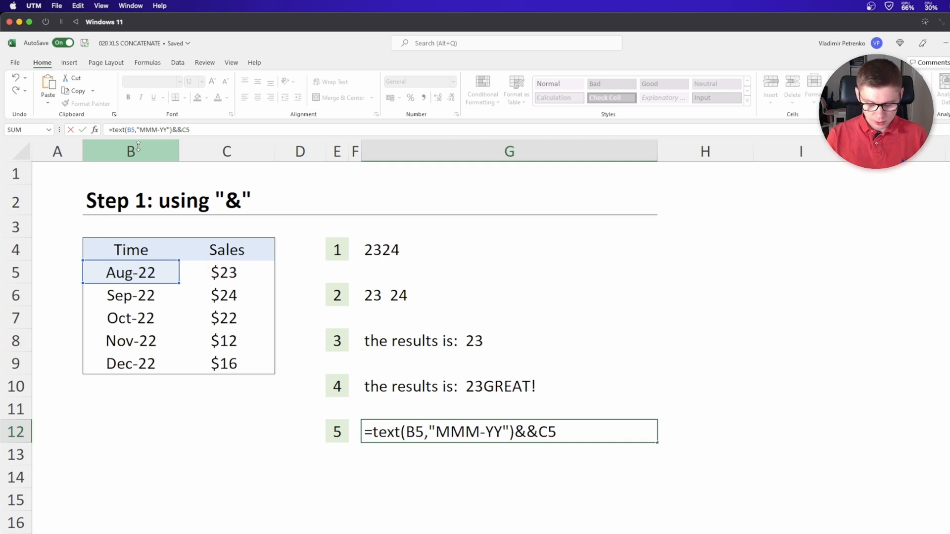
text(" -- ")
click(576, 435)
text(text()
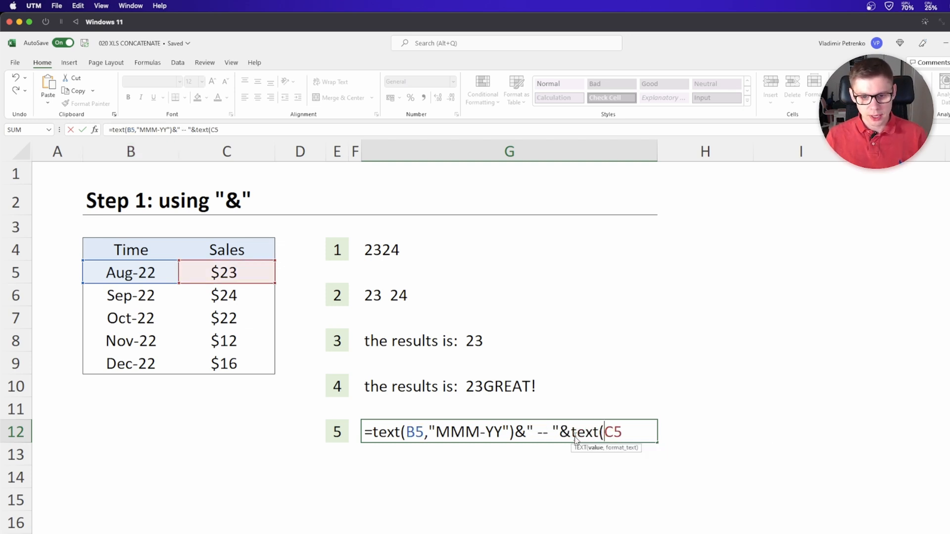
click(624, 434)
text(,")
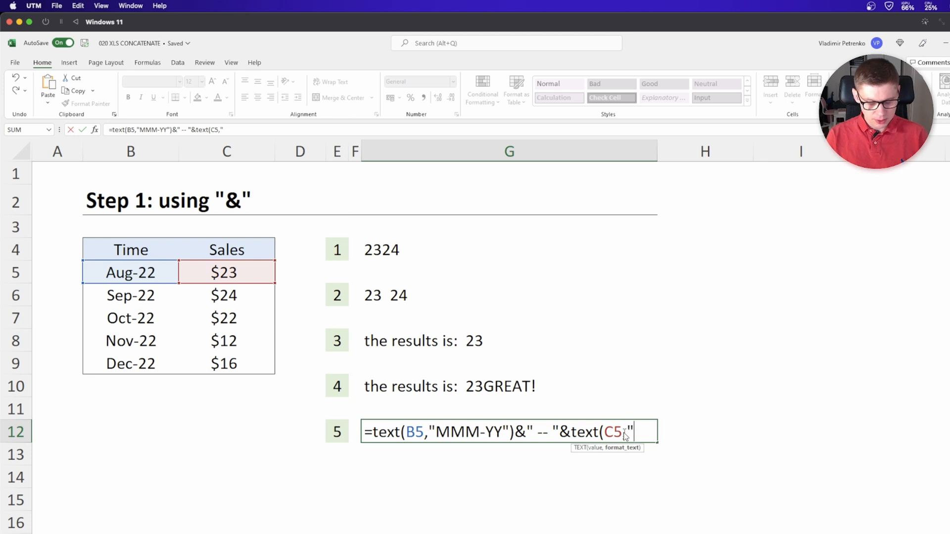
text($0)
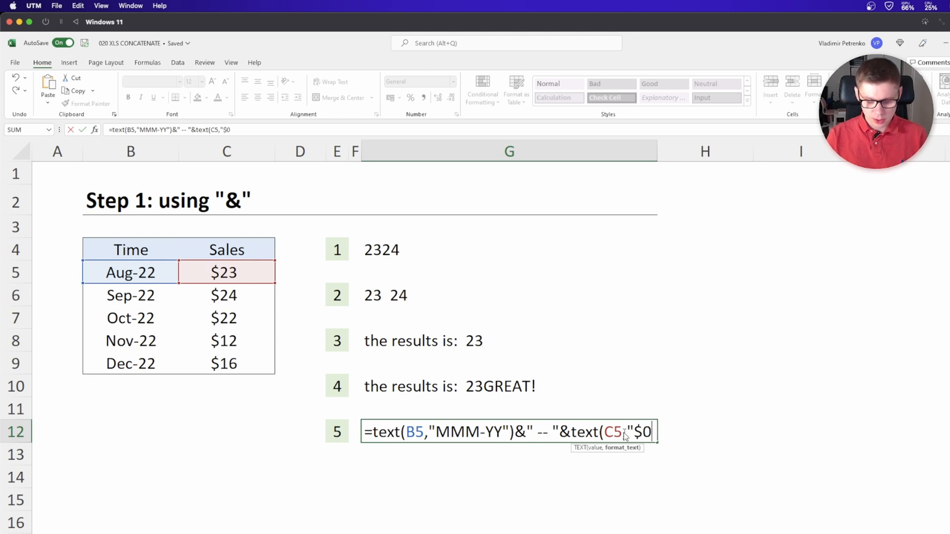
text(")
key(ctrl+Return)
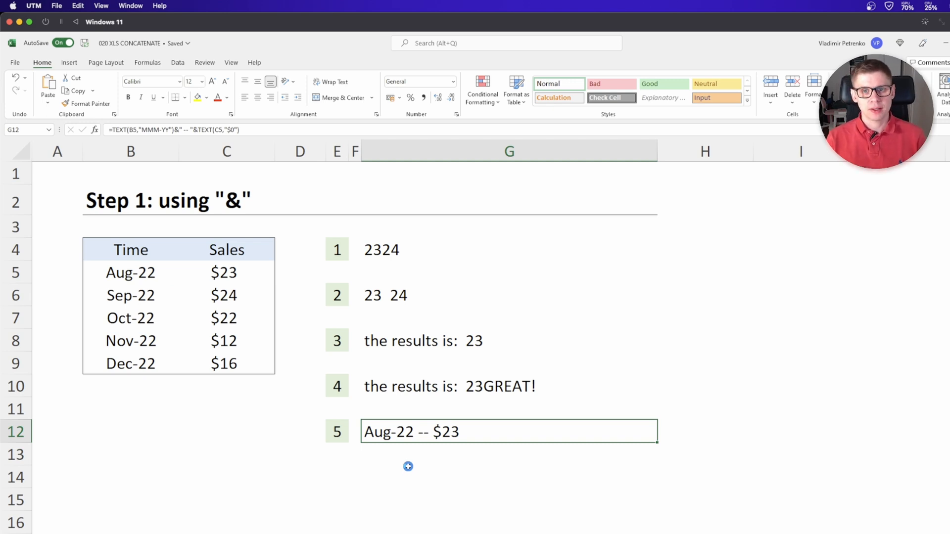
On the Step 2 sheet, enter =CONCATENATE(B5,C5,D5) in H4 to join the Aug-22 time, fruit and sales
key(F2)
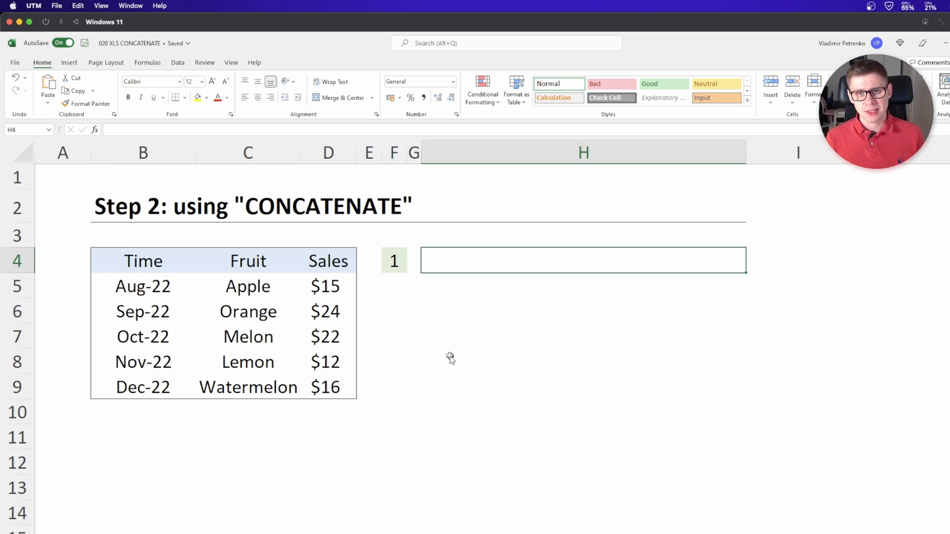
text(=)
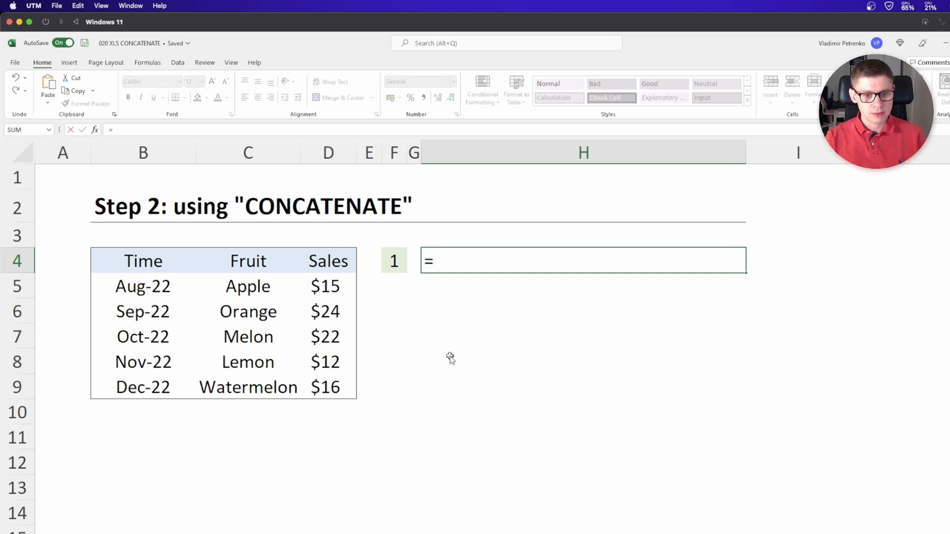
text(con)
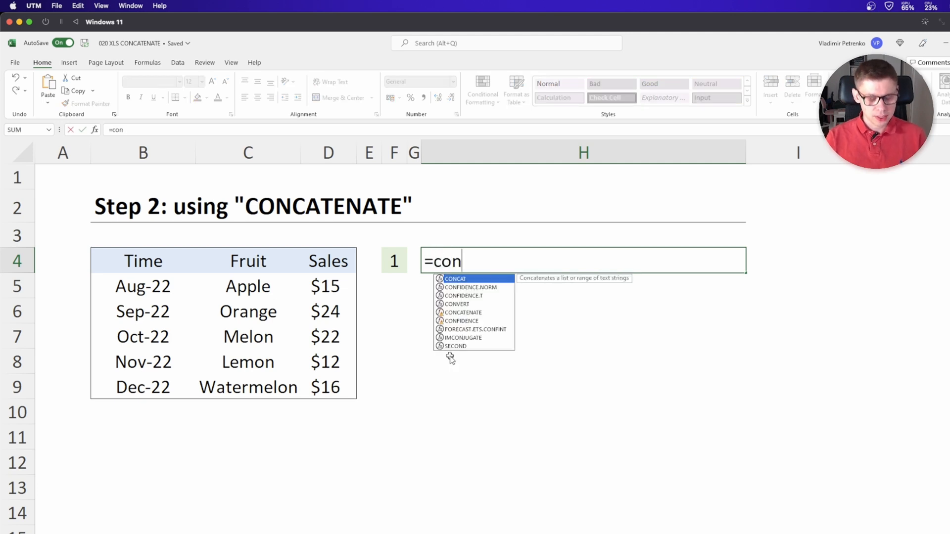
double_click(462, 312)
click(162, 289)
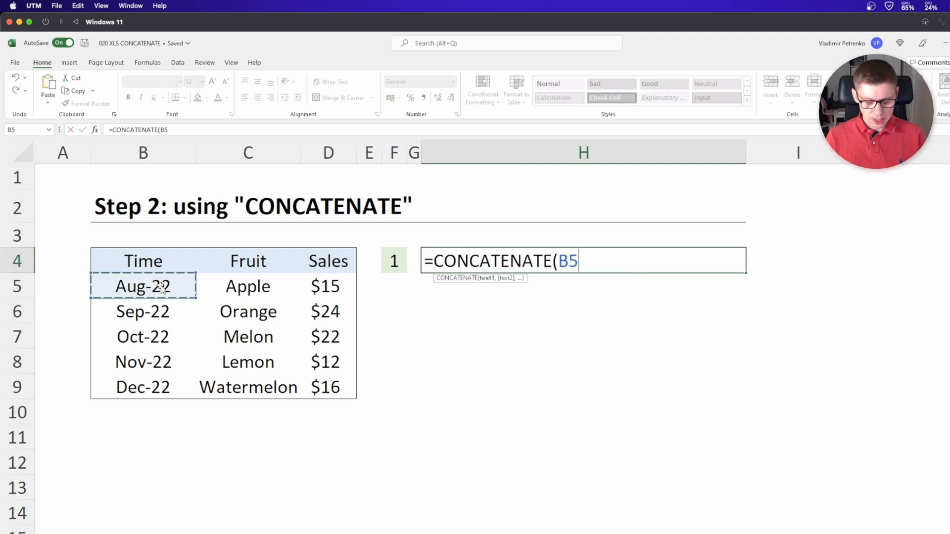
text(,)
click(243, 285)
text(,)
click(325, 287)
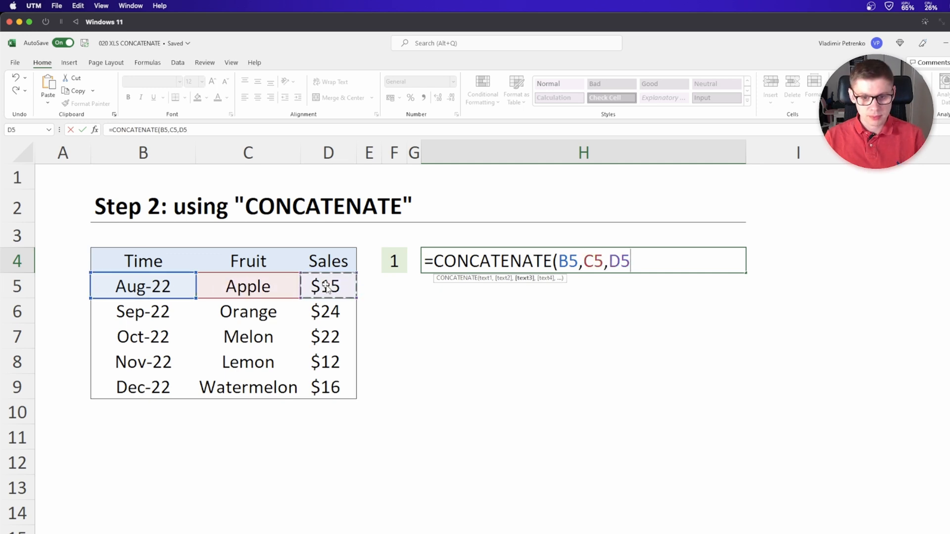
key(Return)
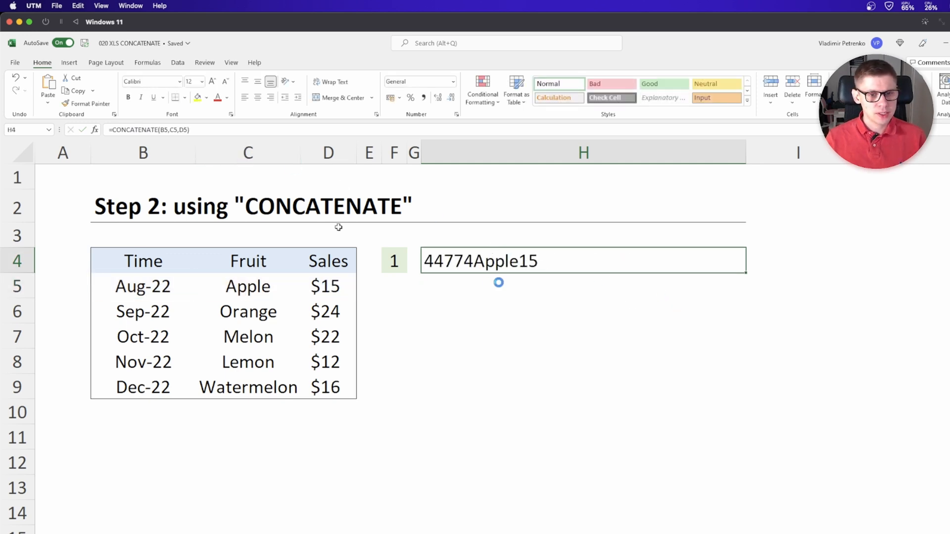
On the Step 3 sheet, start a CONCAT formula in H6
double_click(516, 269)
click(566, 259)
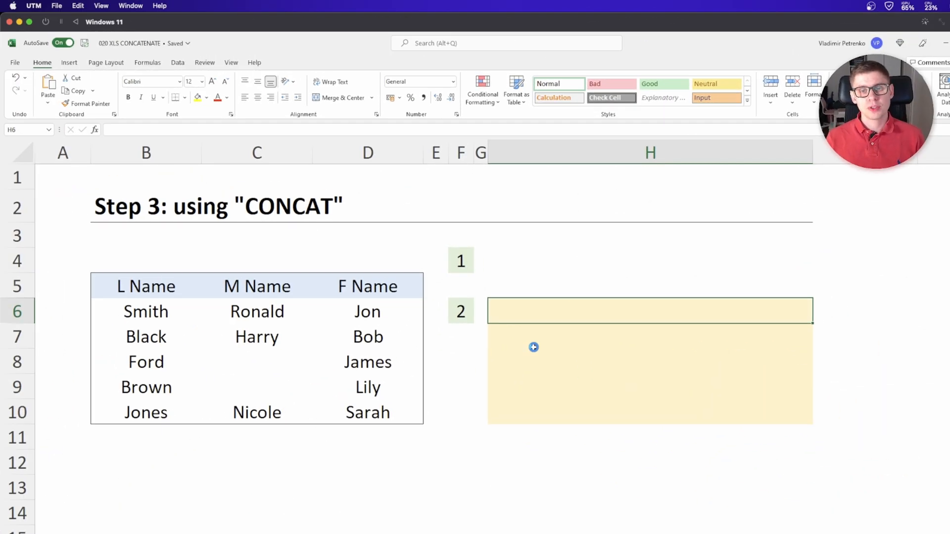
text(=conc)
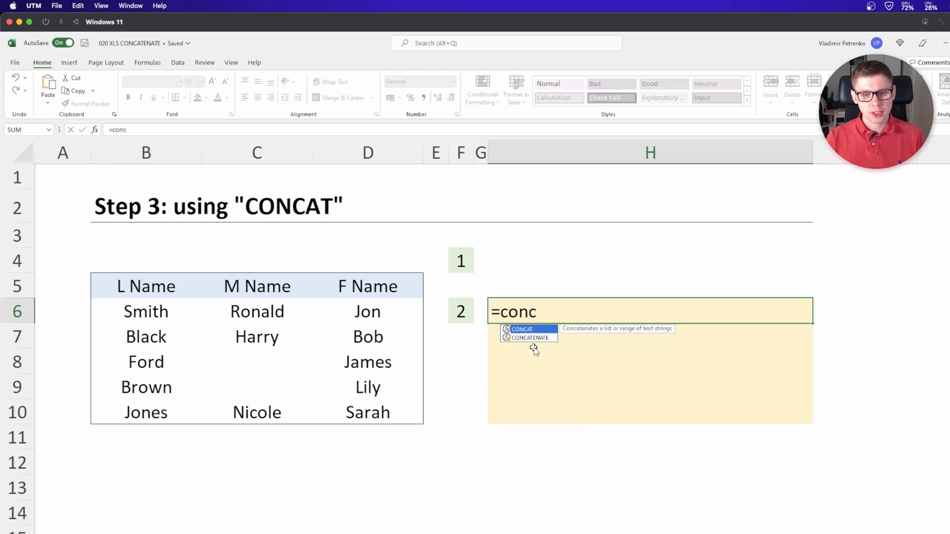
key(Tab)
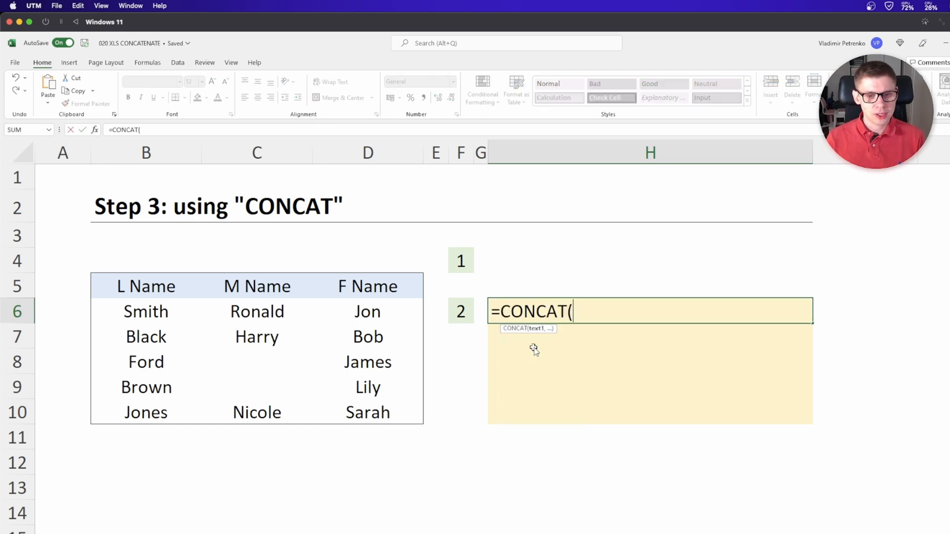
click(162, 317)
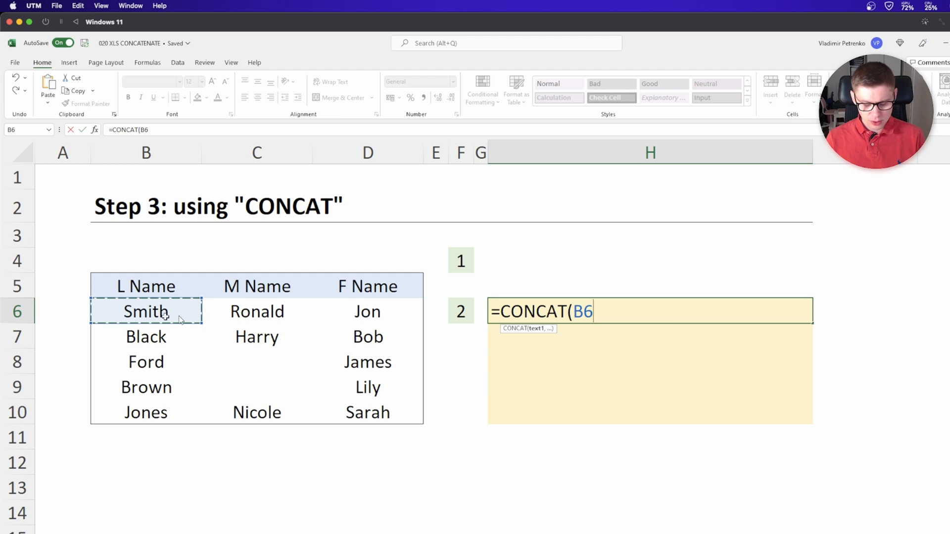
text(,)
click(257, 313)
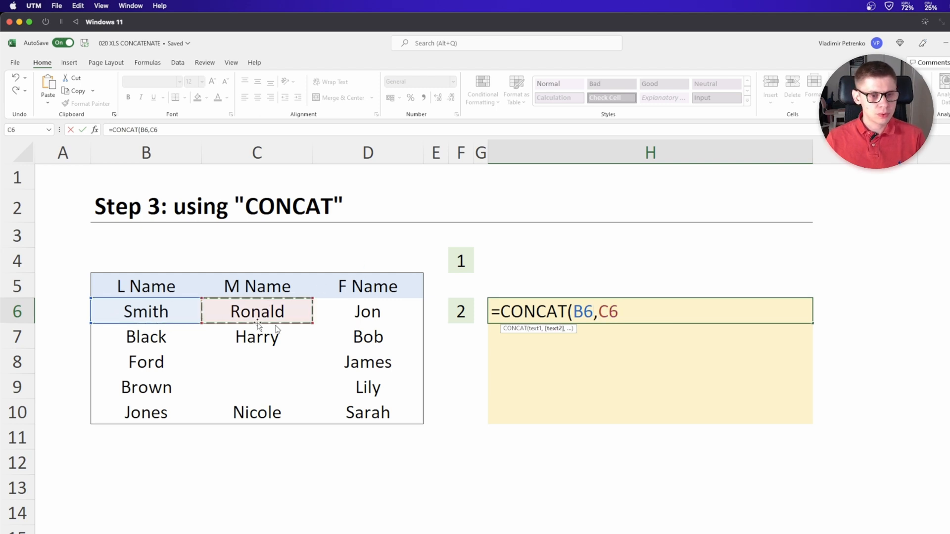
text(,)
click(343, 311)
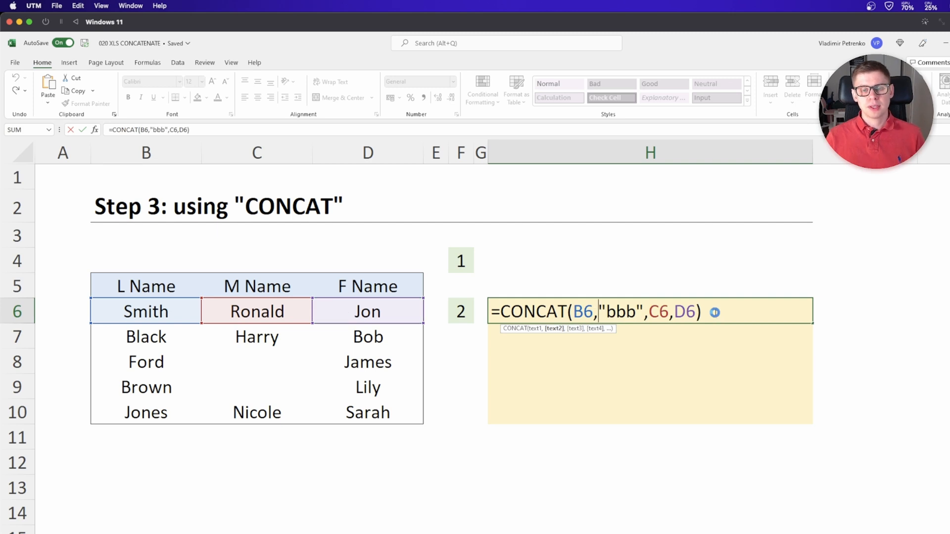
drag(711, 313, 575, 316)
key(BackSpace)
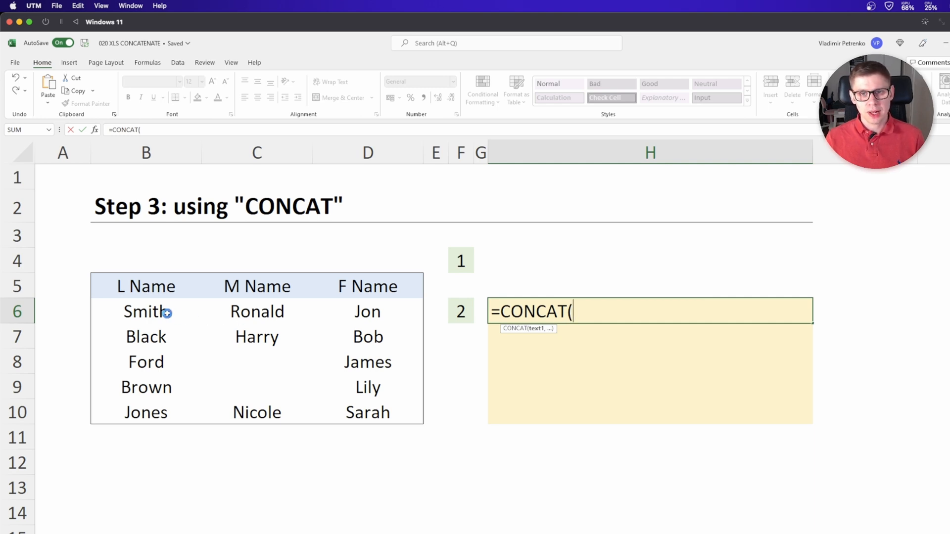
Complete the H6 formula as =CONCAT(B6:D6) using the range B6:D6
drag(167, 313, 360, 312)
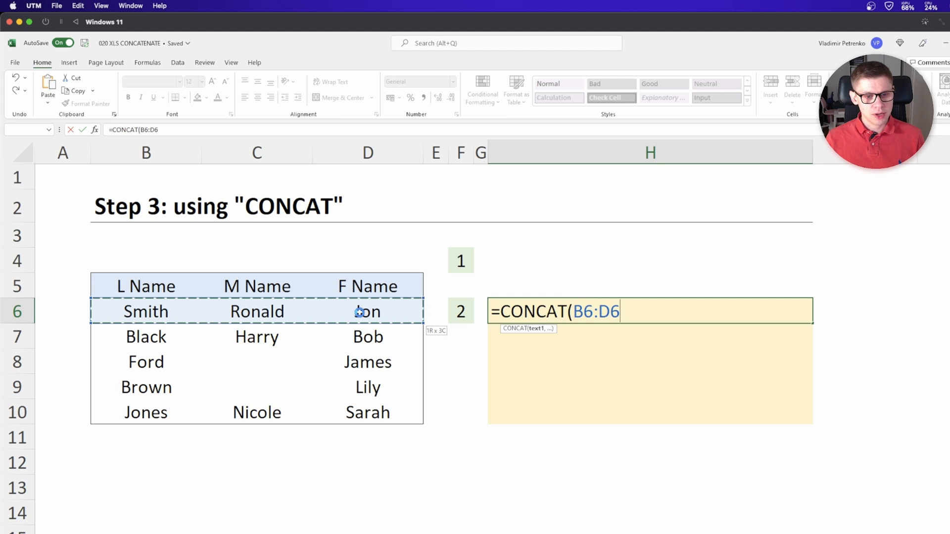
key(Return)
key(Up)
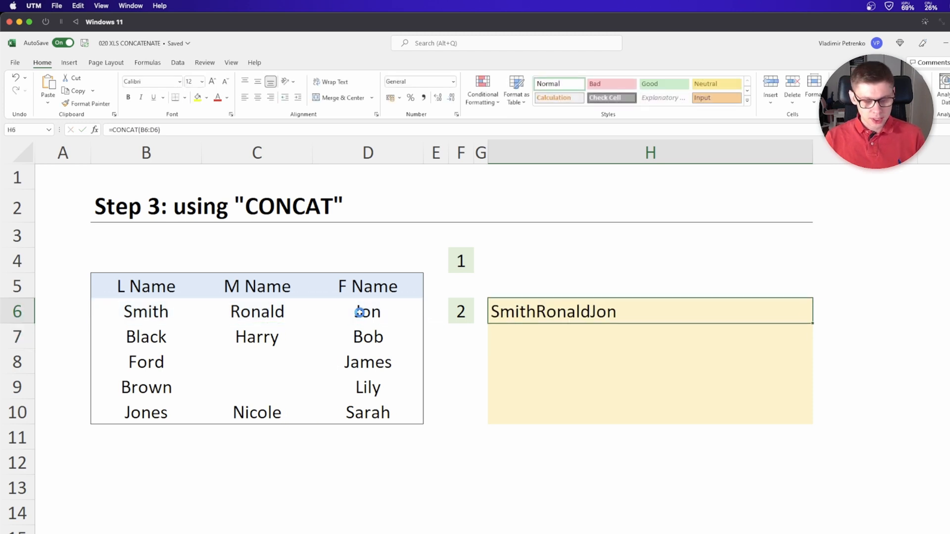
Copy the H6 CONCAT formula down into H7 and H8
key(ctrl+c)
key(Down)
key(ctrl+v)
key(Down)
key(ctrl+v)
key(Down)
key(ctrl+v)
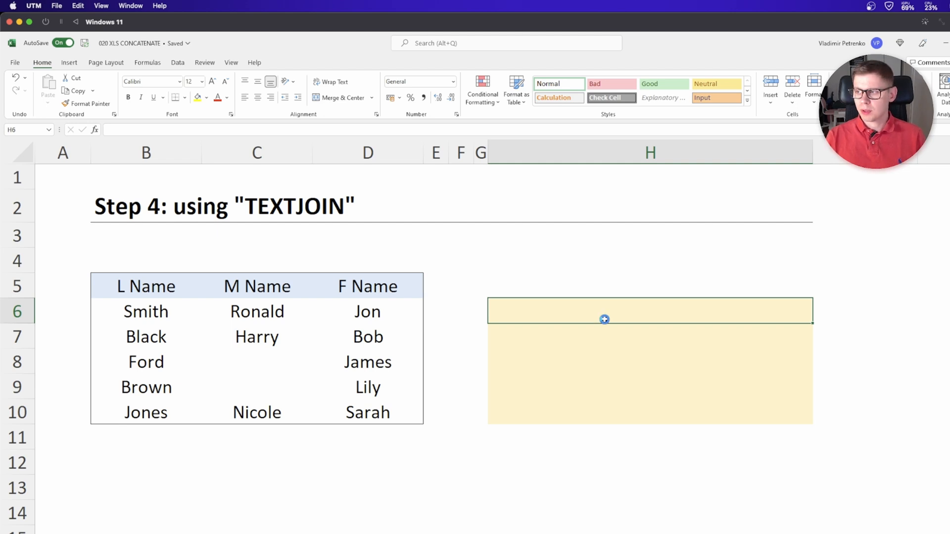
On the Step 4 sheet, enter =TEXTJOIN("",0,B6:D6) in H6
text(=TEXTJOIN()
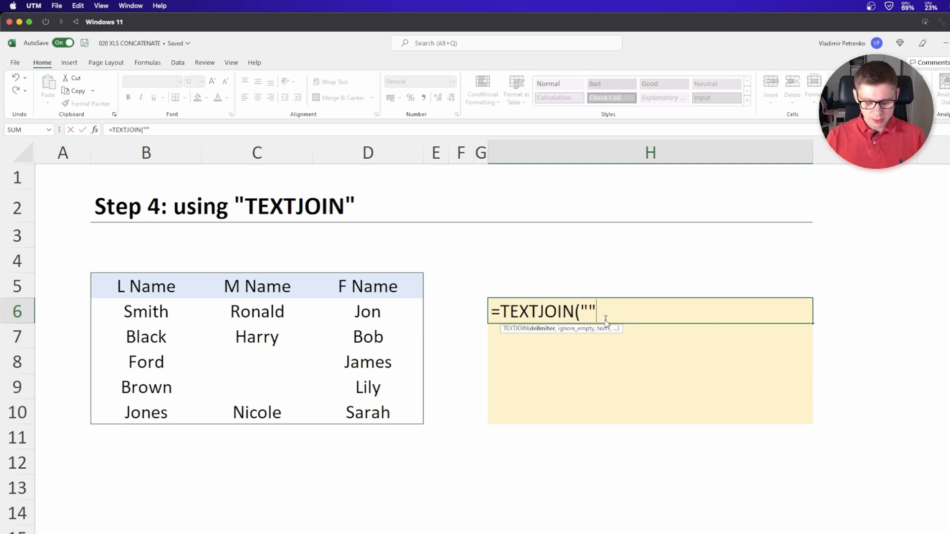
text("",)
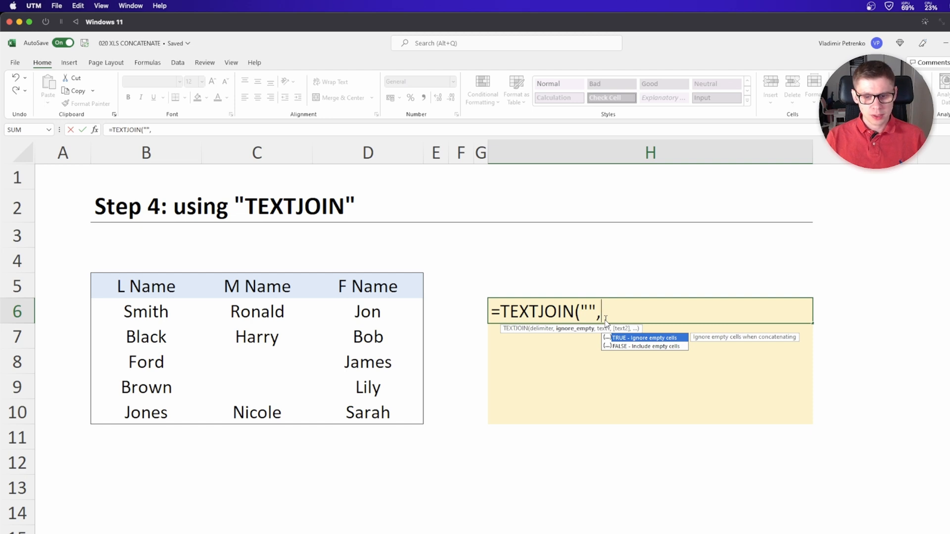
text(0,)
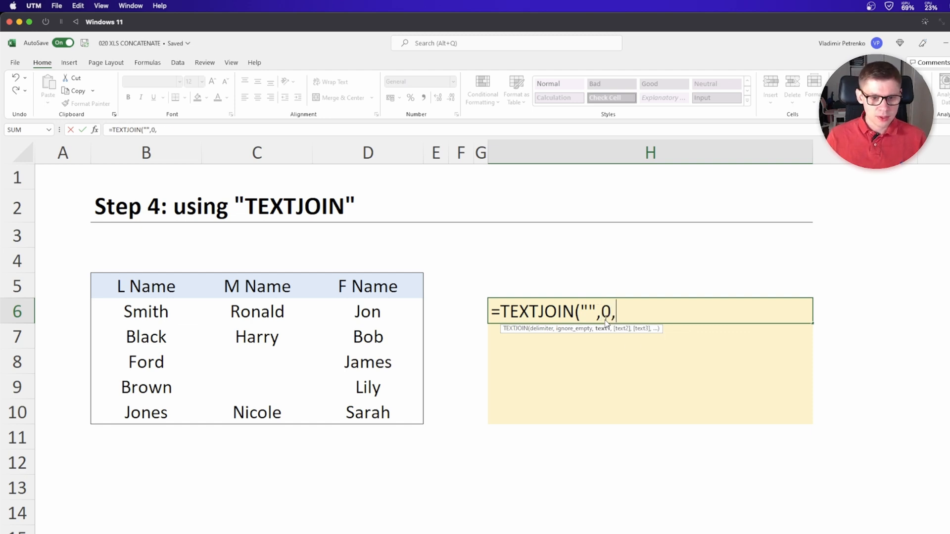
drag(367, 311, 155, 312)
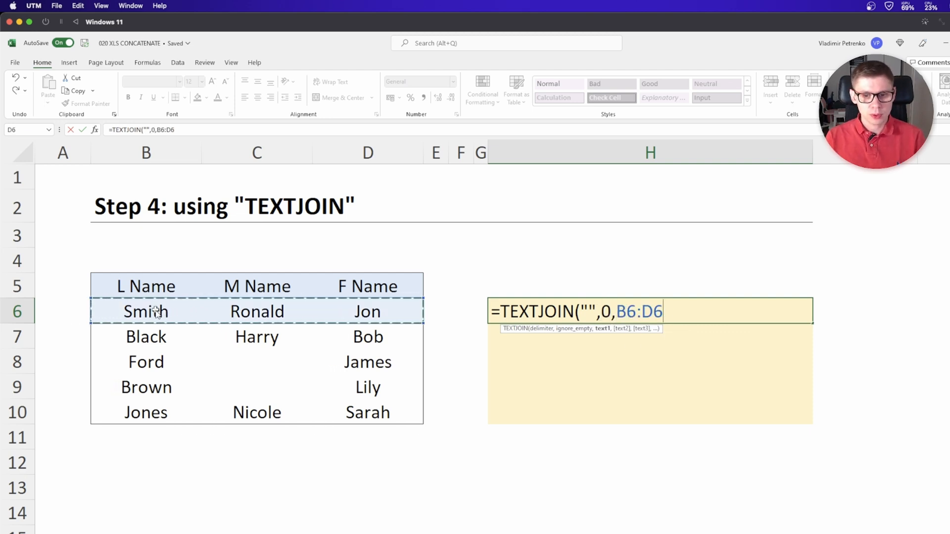
text())
key(Return)
Copy the H6 TEXTJOIN formula into H7 through H10
key(Up)
key(ctrl+c)
key(Down)
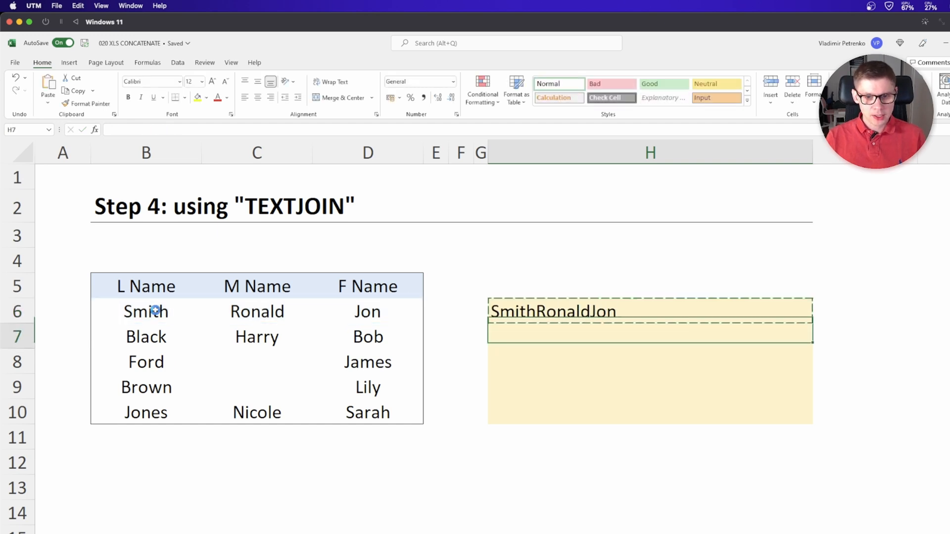
key(ctrl+v)
key(Down)
key(ctrl+v)
key(Down)
key(ctrl+v)
key(Down)
key(ctrl+v)
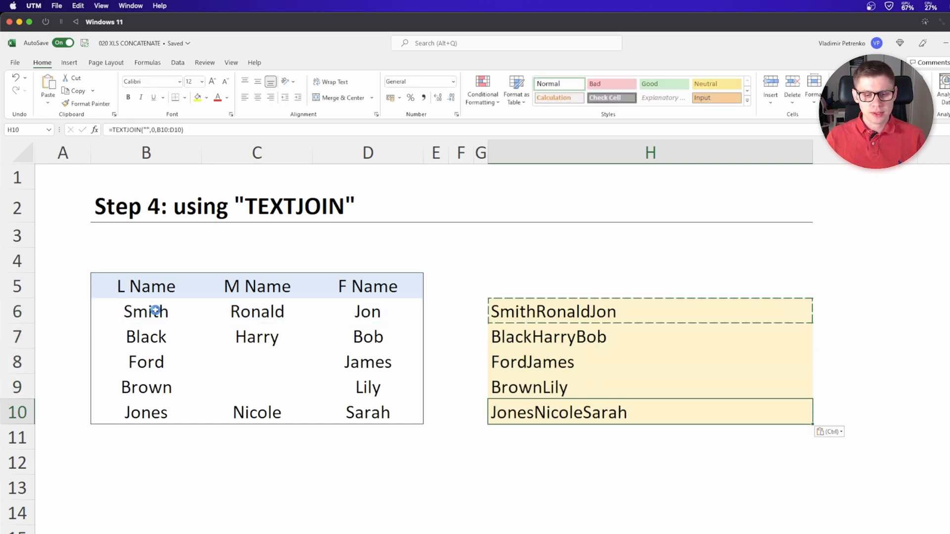
key(Escape)
Change the H6 formula's delimiter to ", " so names are separated by a comma and space
click(581, 312)
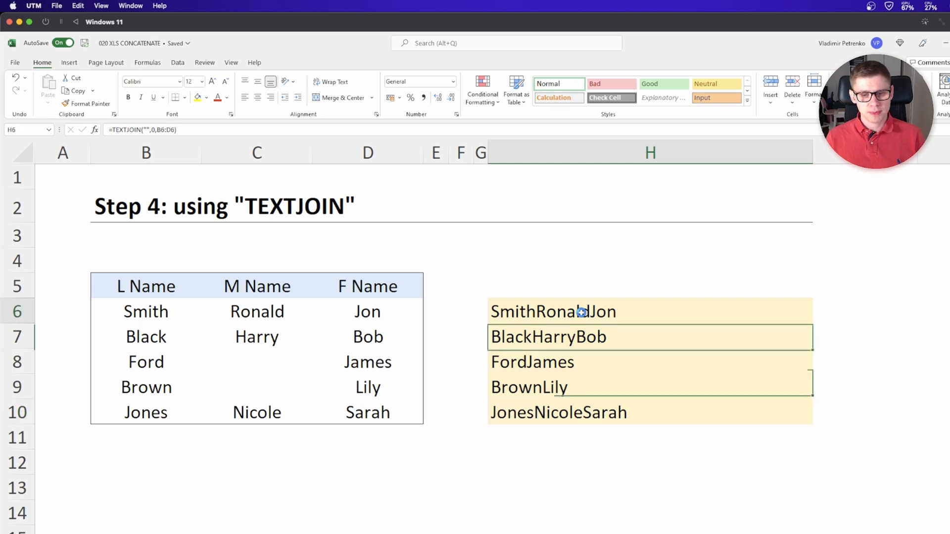
double_click(581, 312)
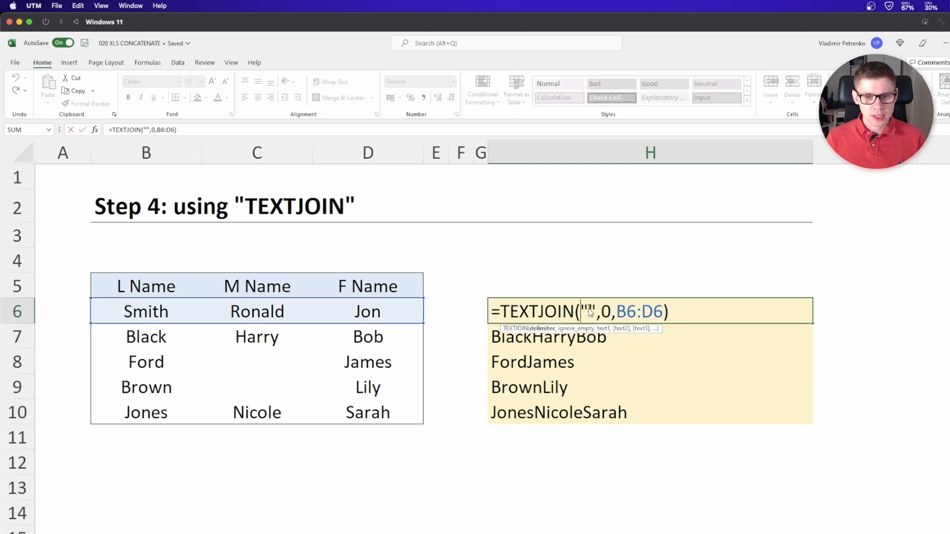
click(589, 312)
text(,)
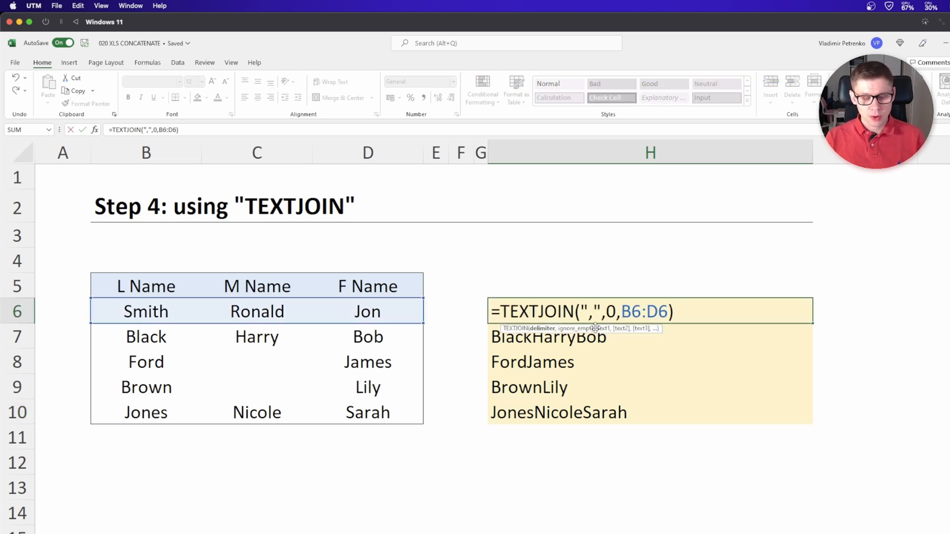
key(ctrl+Return)
Copy the updated H6 formula down through H10
key(ctrl+c)
key(ctrl+shift+Down)
key(ctrl+v)
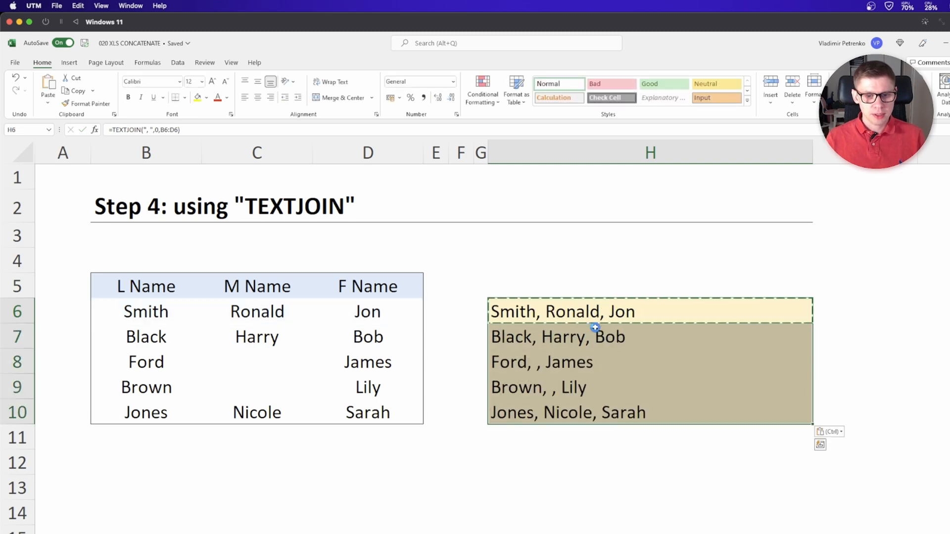
key(Escape)
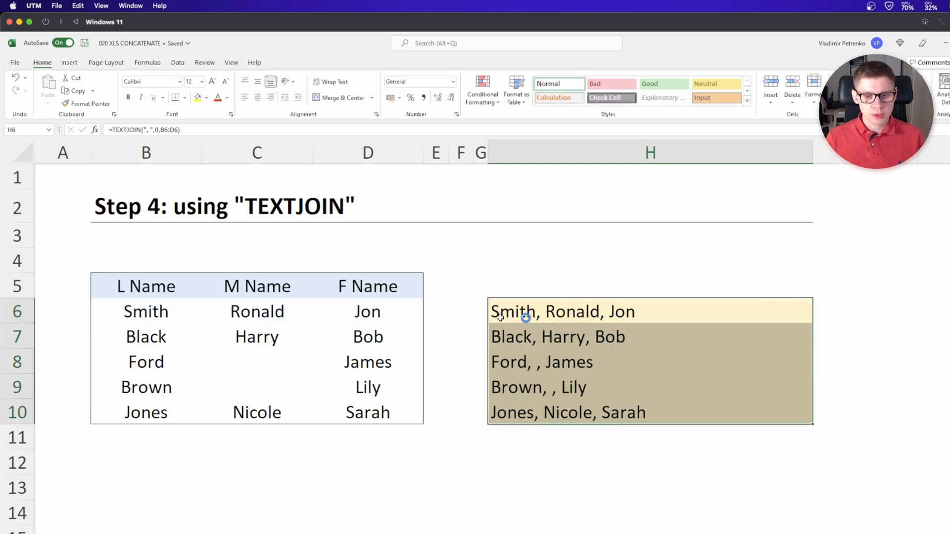
Set the ignore_empty argument in the H6 TEXTJOIN formula to 1
click(546, 389)
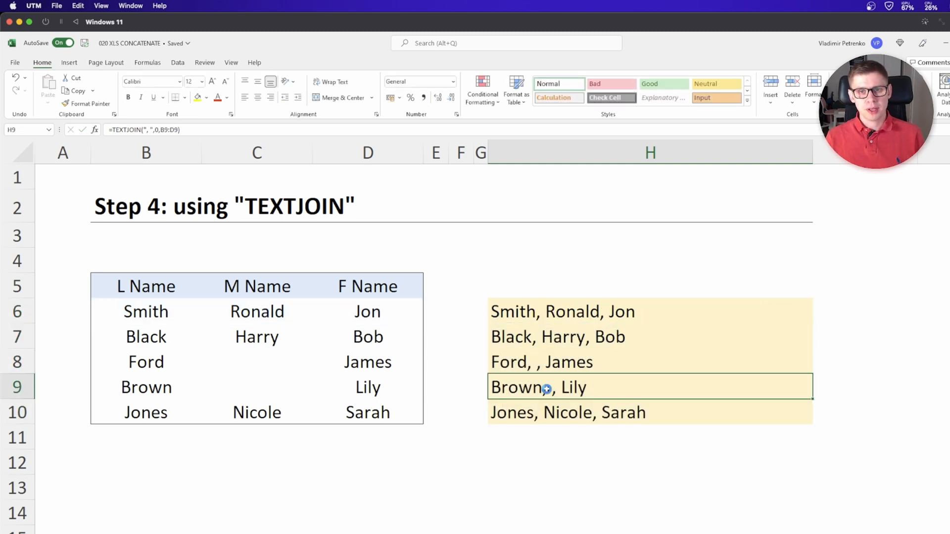
drag(191, 388, 339, 390)
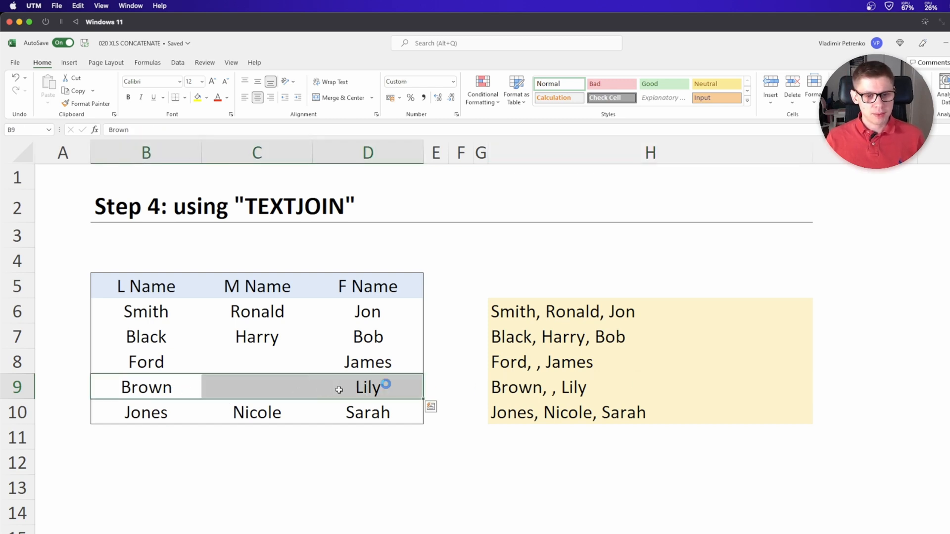
click(543, 309)
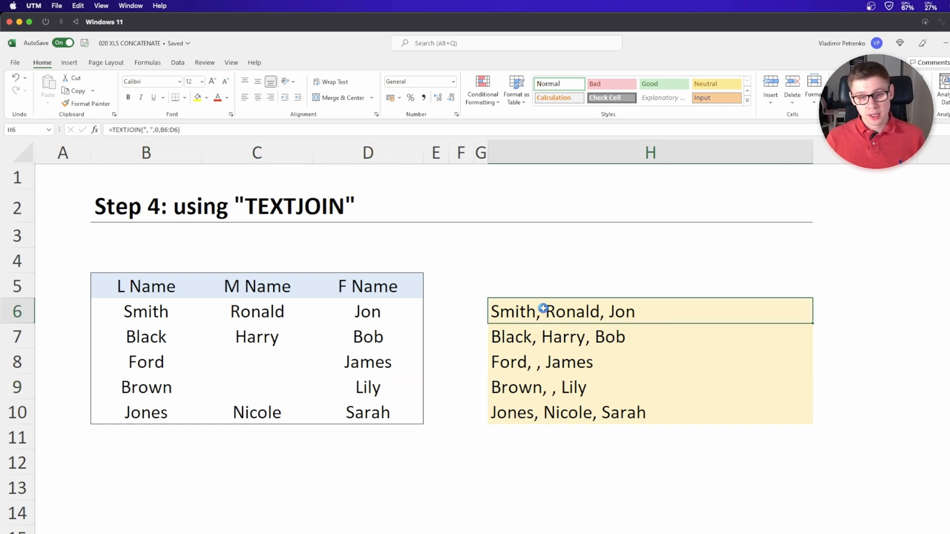
click(172, 131)
click(619, 317)
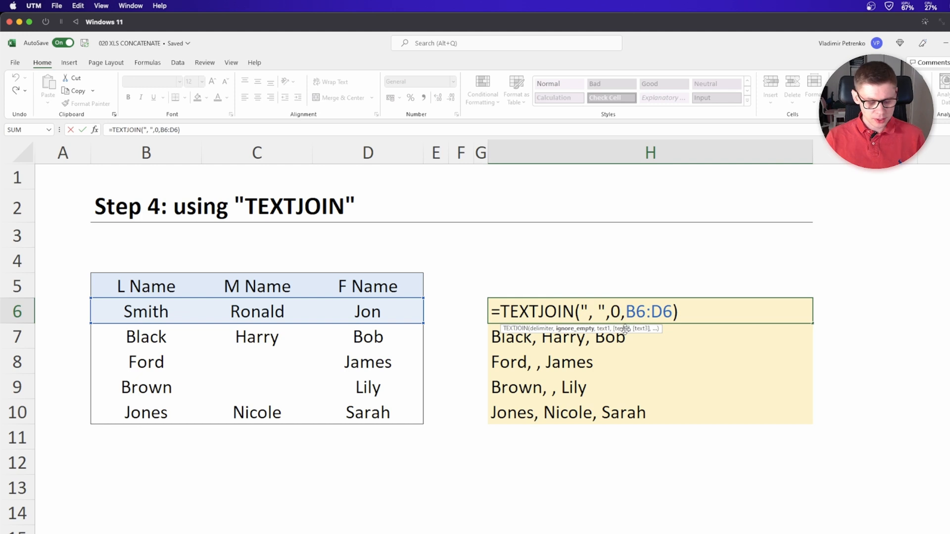
key(BackSpace)
text(1)
key(ctrl+Return)
Copy the revised H6 formula down through H10
key(ctrl+c)
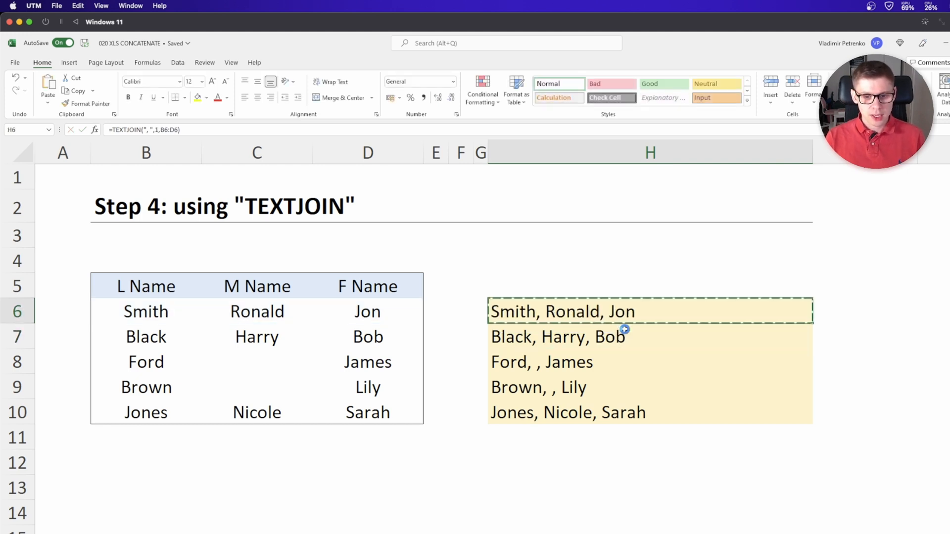
key(ctrl+shift+Down)
key(ctrl+v)
key(Down)
key(Down)
key(Down)
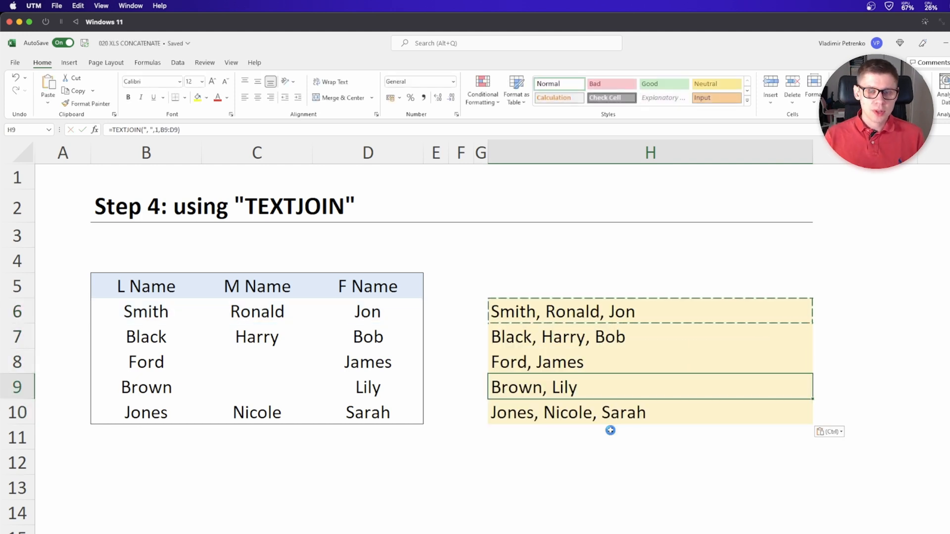